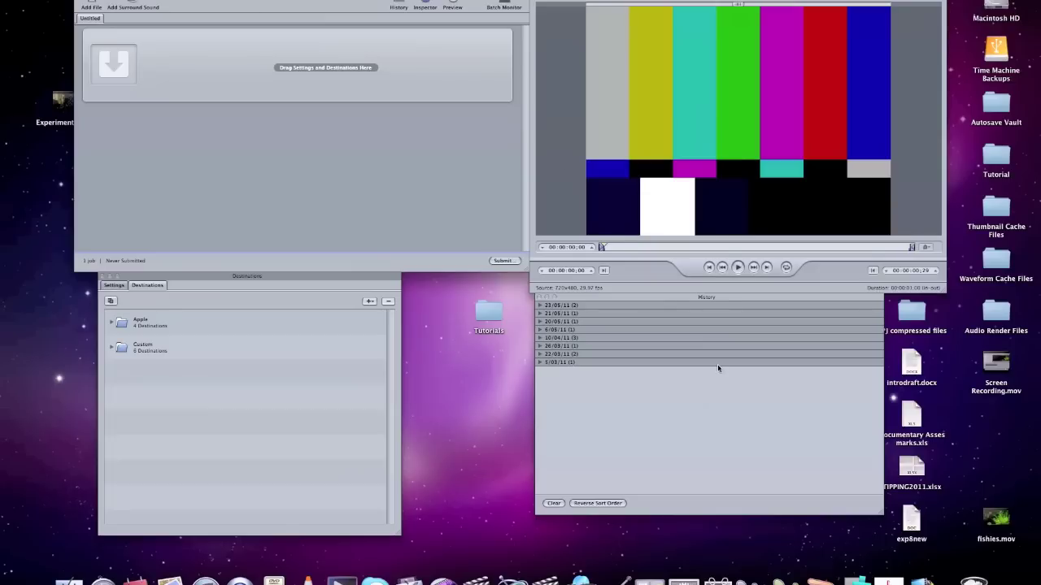
# Step: Show the Settings preset list instead of Destinations, with the DVD preset group collapsed
pyautogui.click(193, 330)
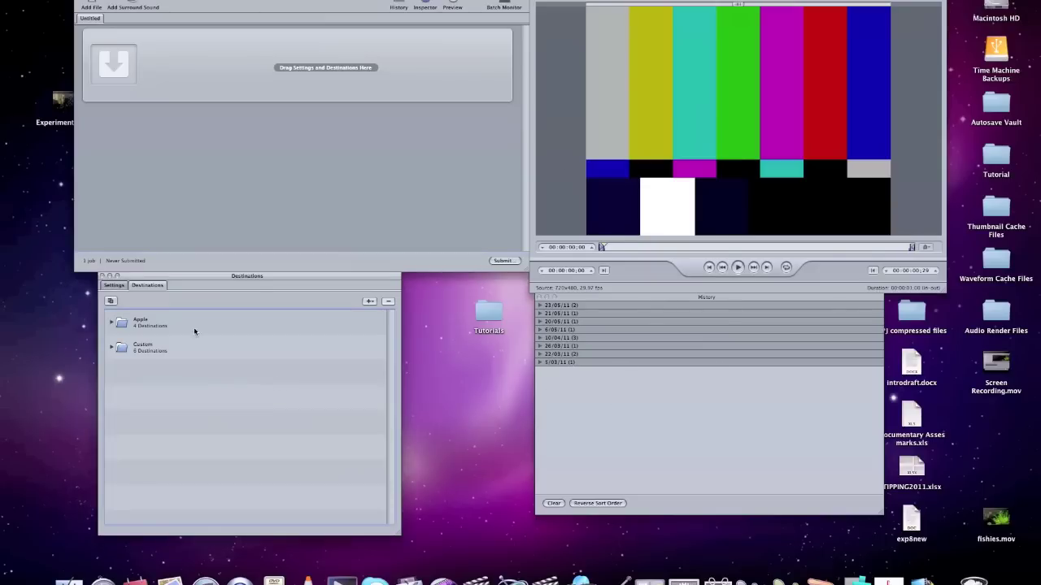
pyautogui.click(116, 286)
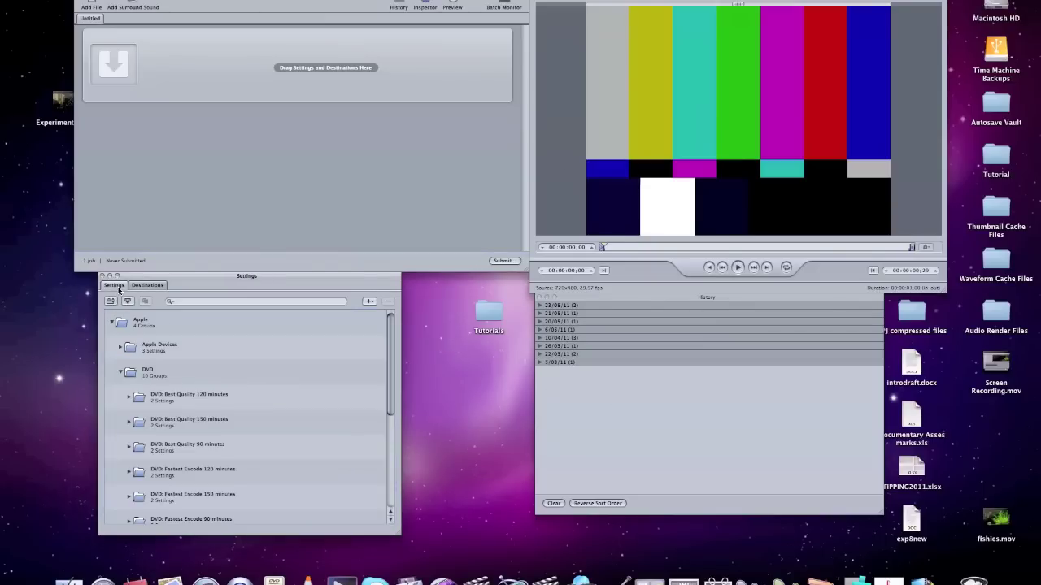
pyautogui.click(119, 373)
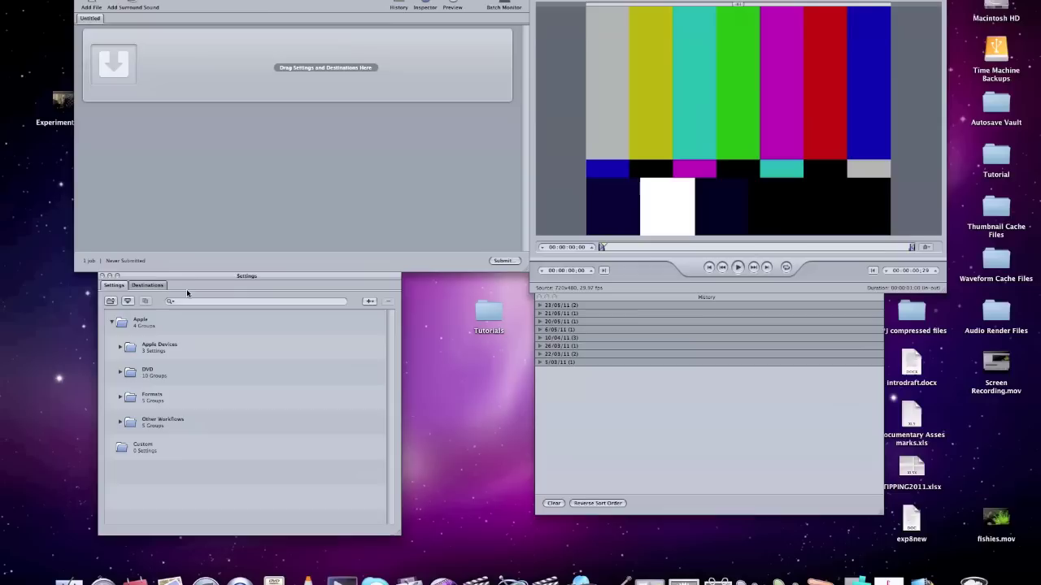
pyautogui.click(237, 126)
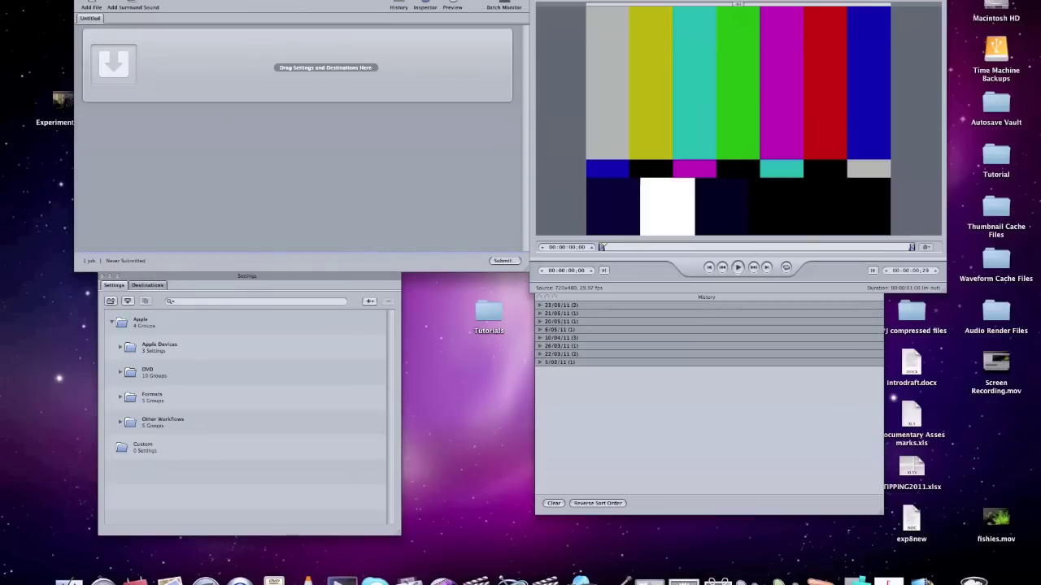
# Step: Add the Desktop file TESTFISHES.mov to the Compressor batch as a job
pyautogui.click(91, 4)
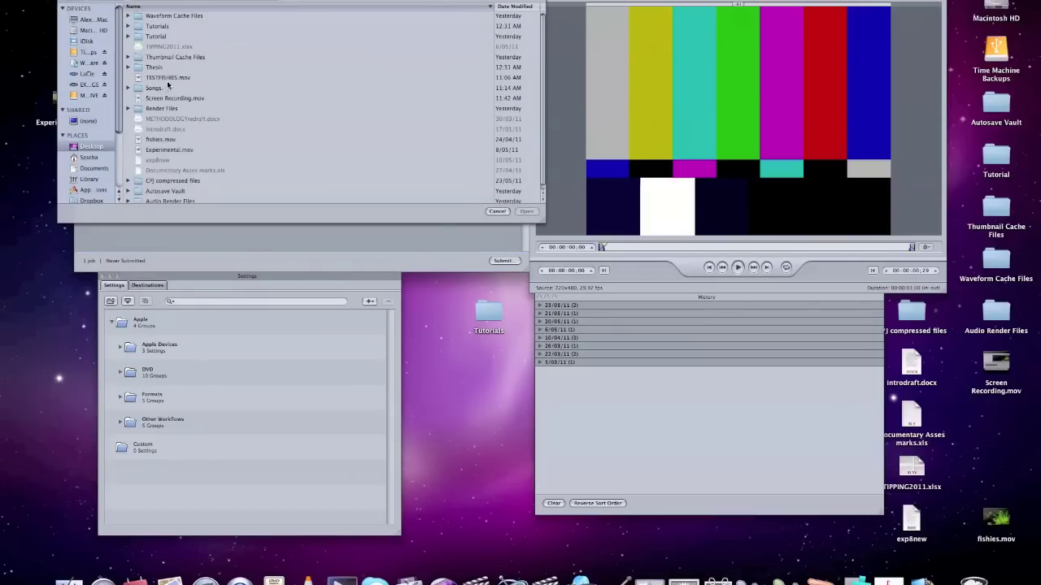
pyautogui.click(168, 79)
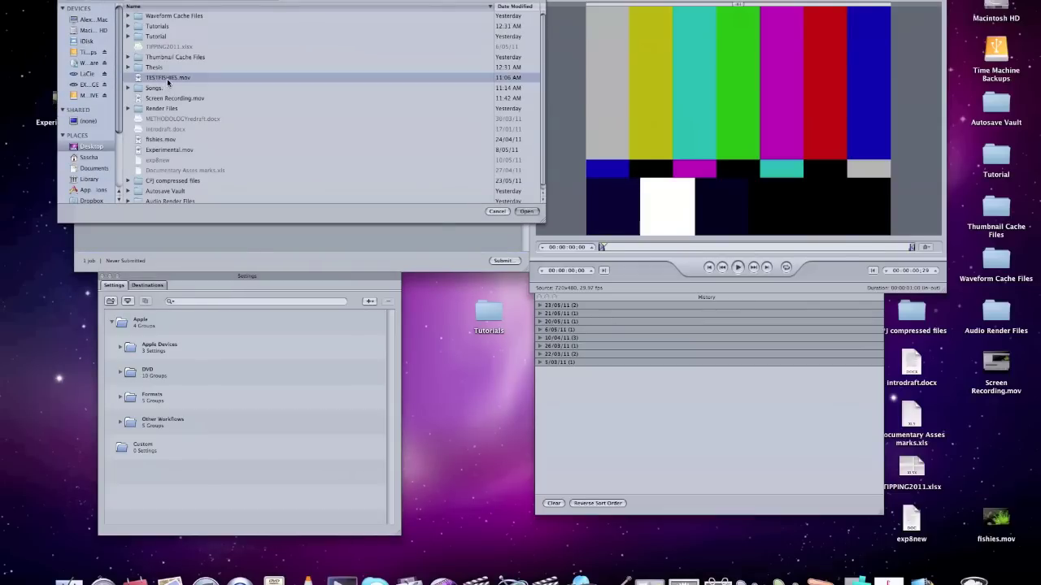
pyautogui.click(527, 211)
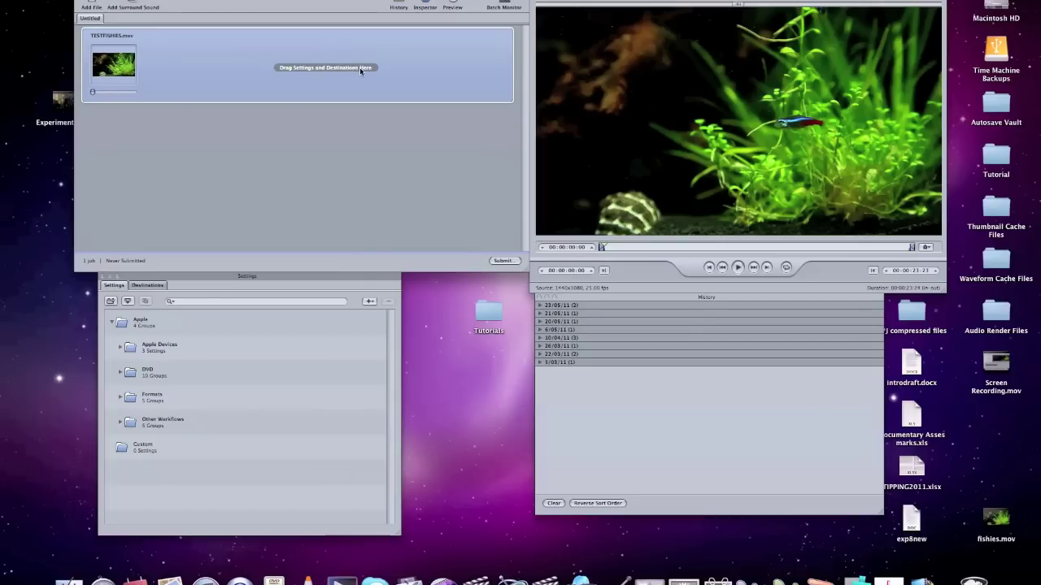
# Step: Expand the DVD settings group and browse its presets, including DVD: Best Quality 90 minutes
pyautogui.click(231, 170)
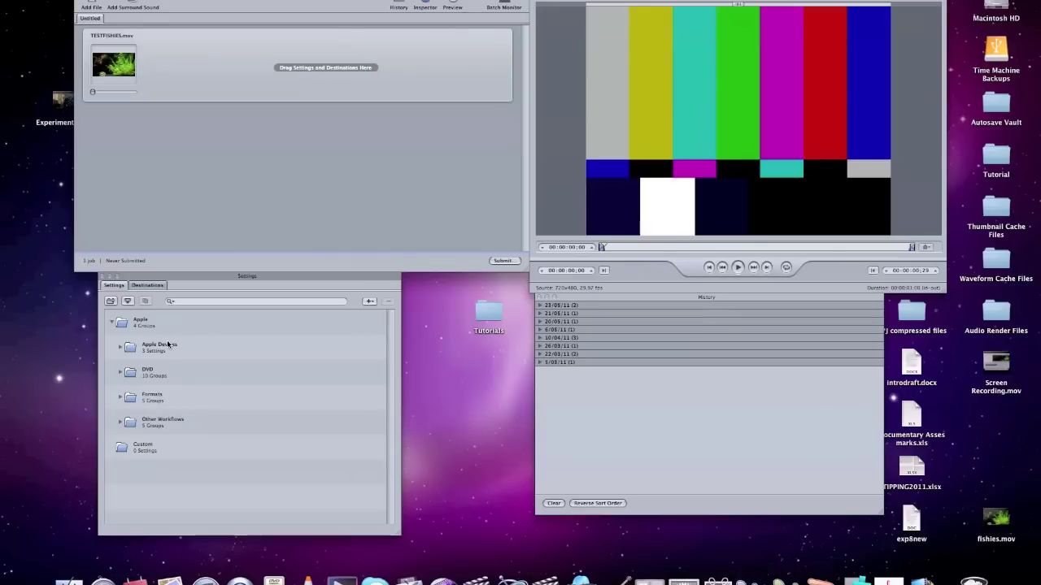
pyautogui.click(139, 375)
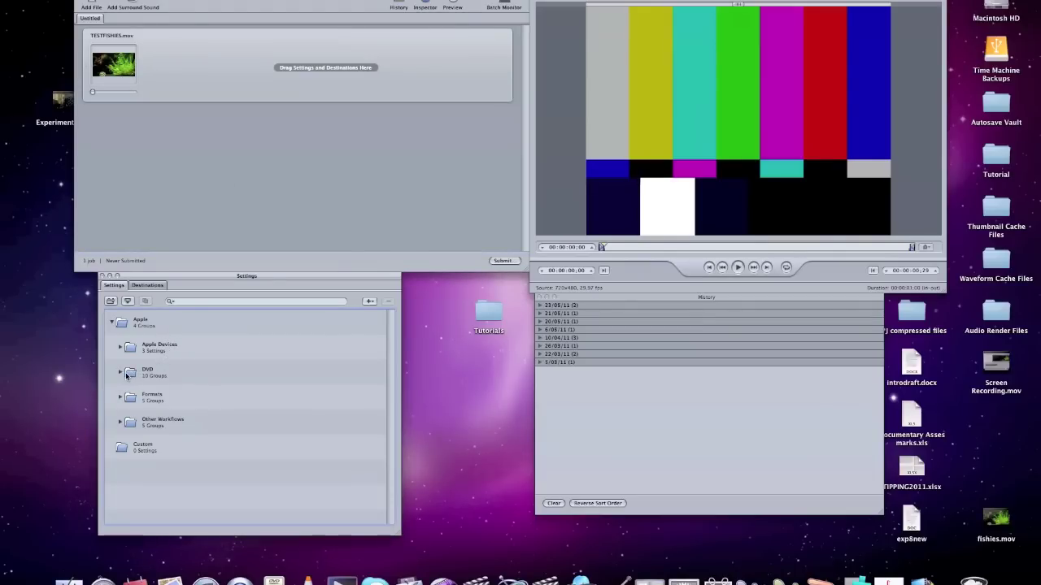
pyautogui.click(120, 373)
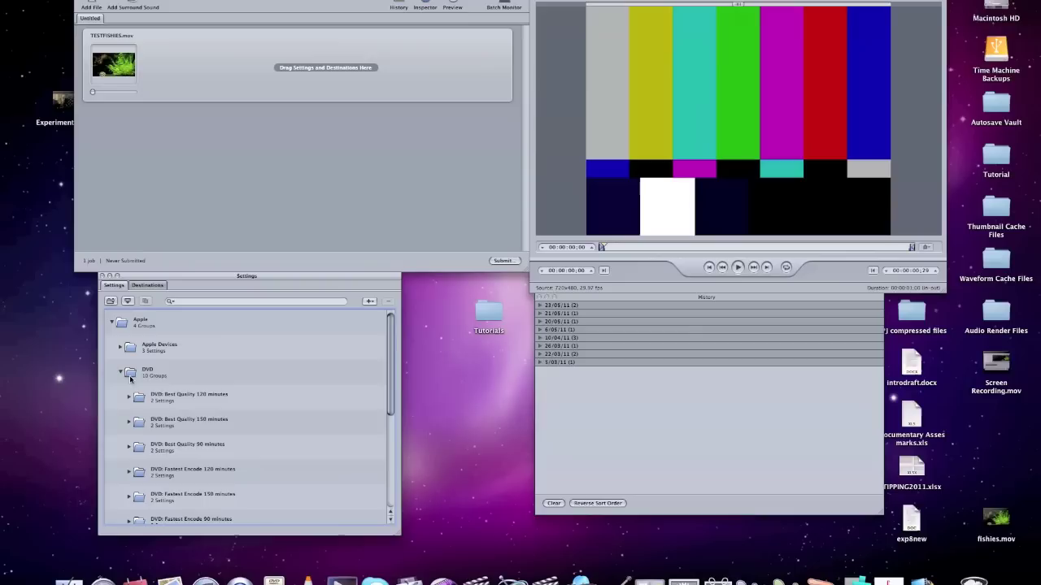
pyautogui.scroll(-3, 173, 397)
pyautogui.scroll(1, 172, 395)
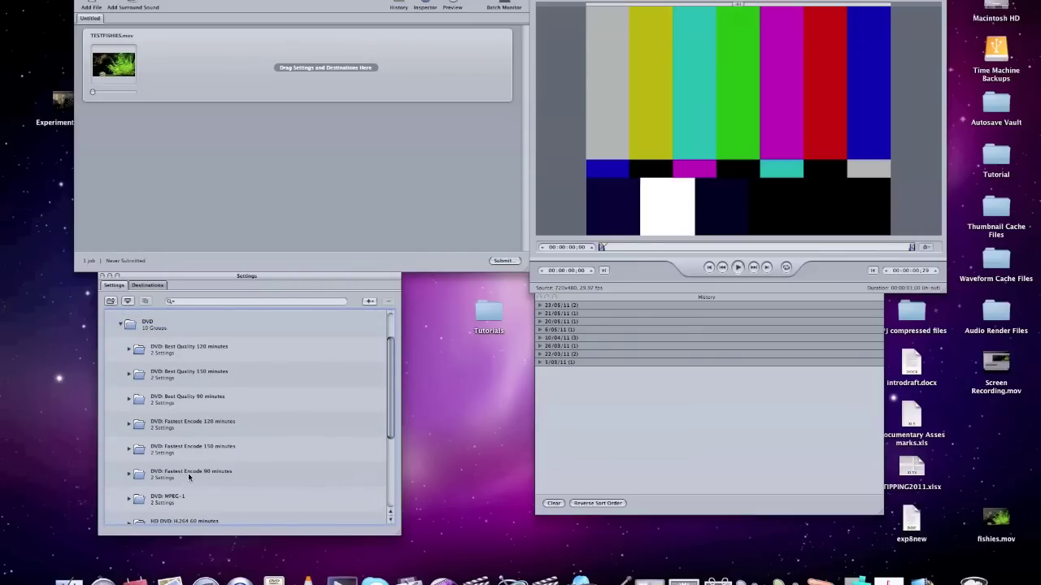
pyautogui.scroll(-3, 185, 481)
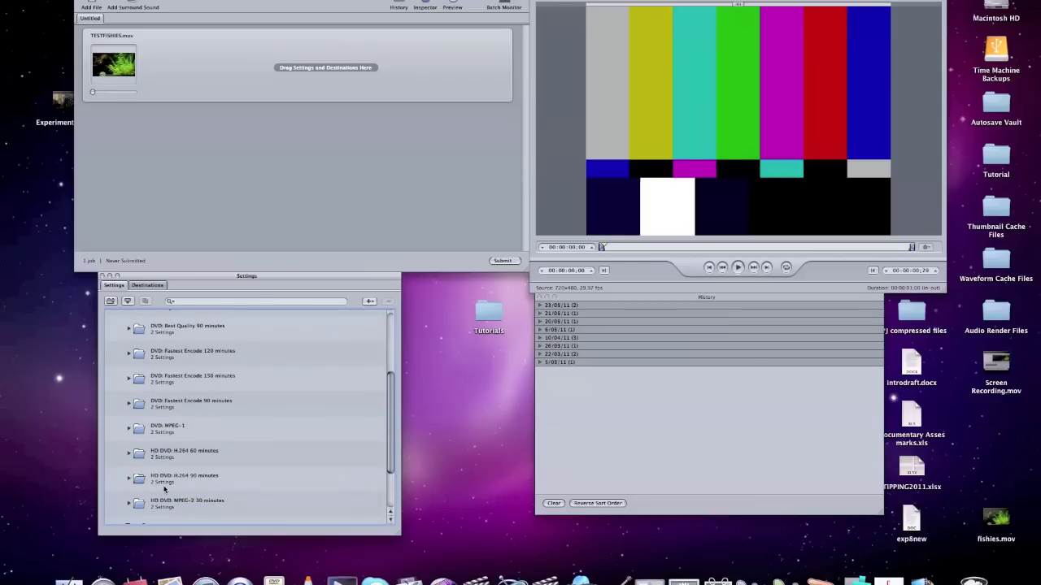
pyautogui.scroll(-1, 165, 488)
pyautogui.scroll(1, 165, 462)
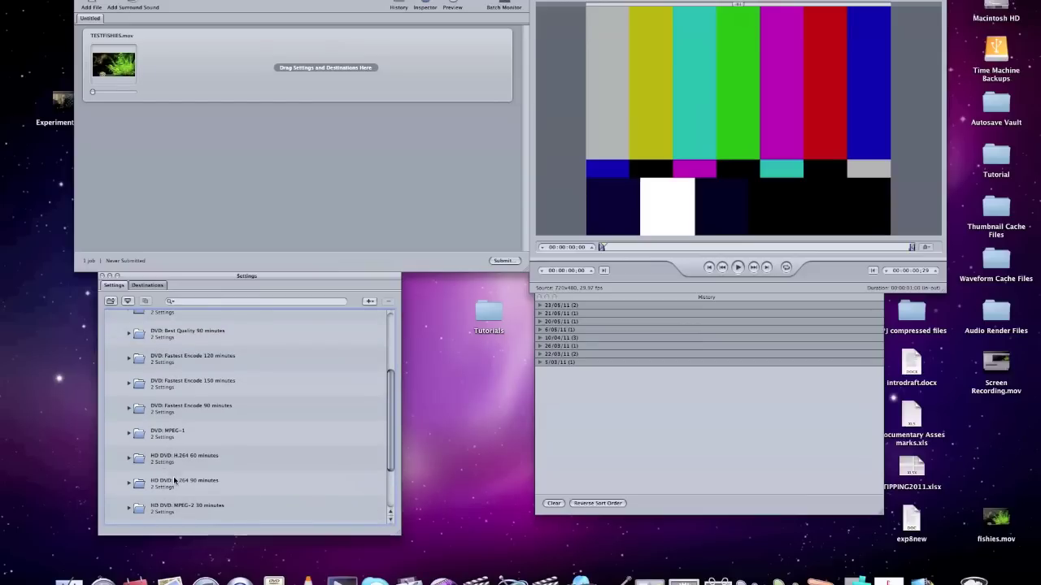
pyautogui.scroll(-1, 156, 452)
pyautogui.scroll(3, 154, 454)
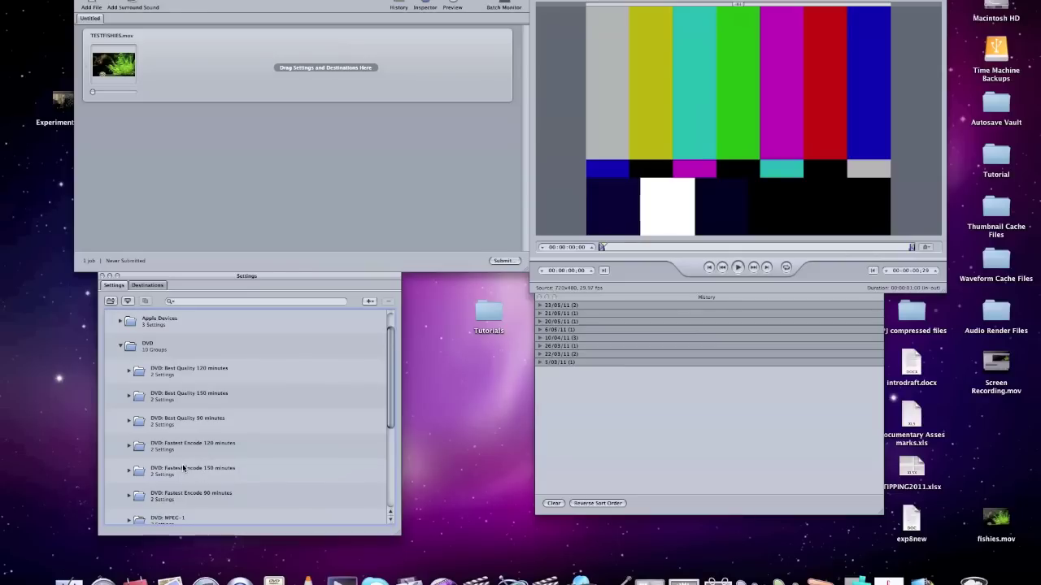
pyautogui.scroll(1, 184, 468)
pyautogui.scroll(-2, 183, 467)
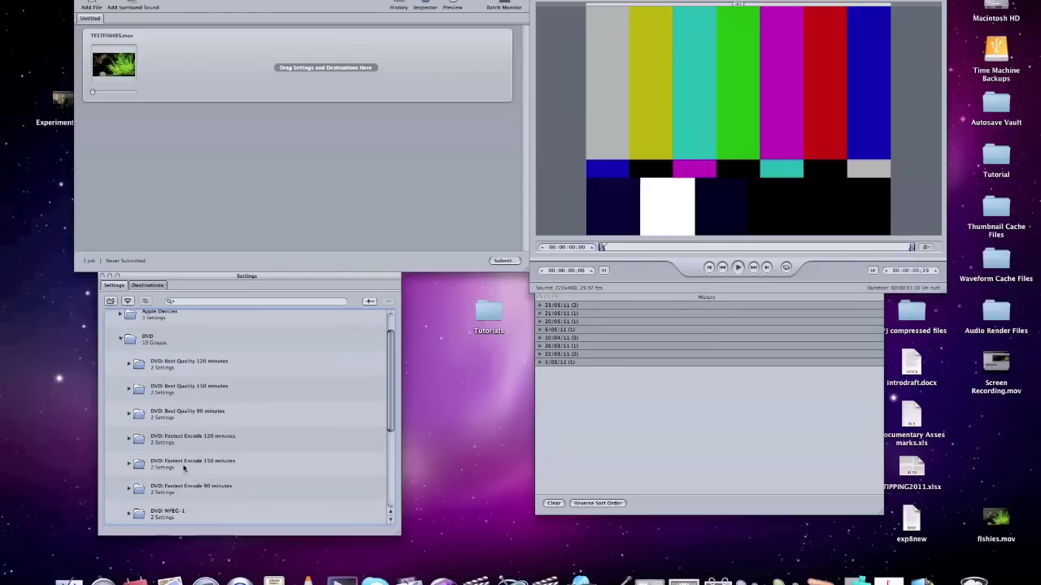
pyautogui.scroll(1, 184, 467)
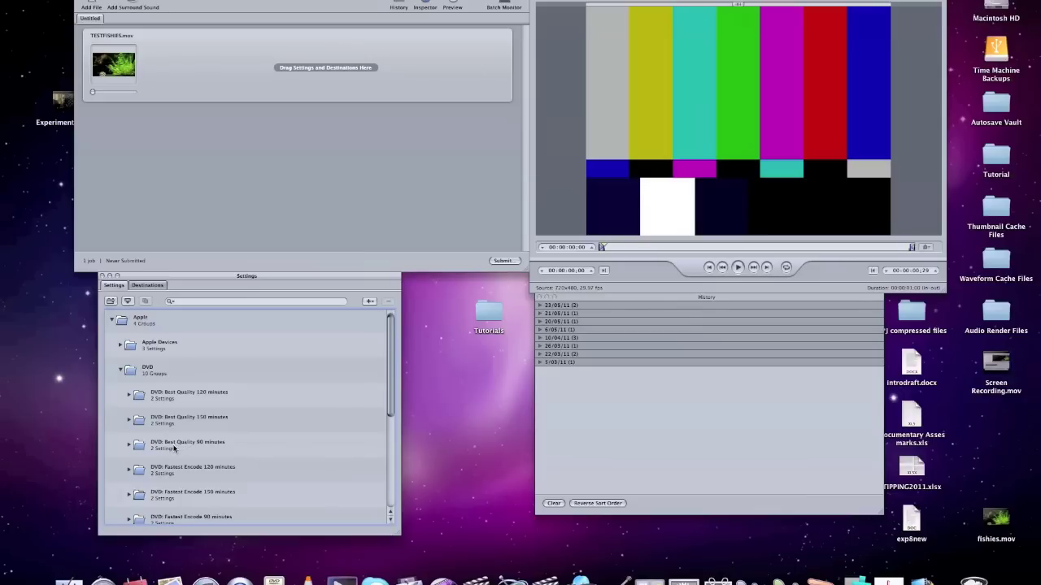
# Step: Apply DVD: Best Quality 90 minutes to TESTFISHES.mov, adding Dolby Digital and MPEG-2 targets
pyautogui.moveTo(172, 447); pyautogui.dragTo(253, 81)
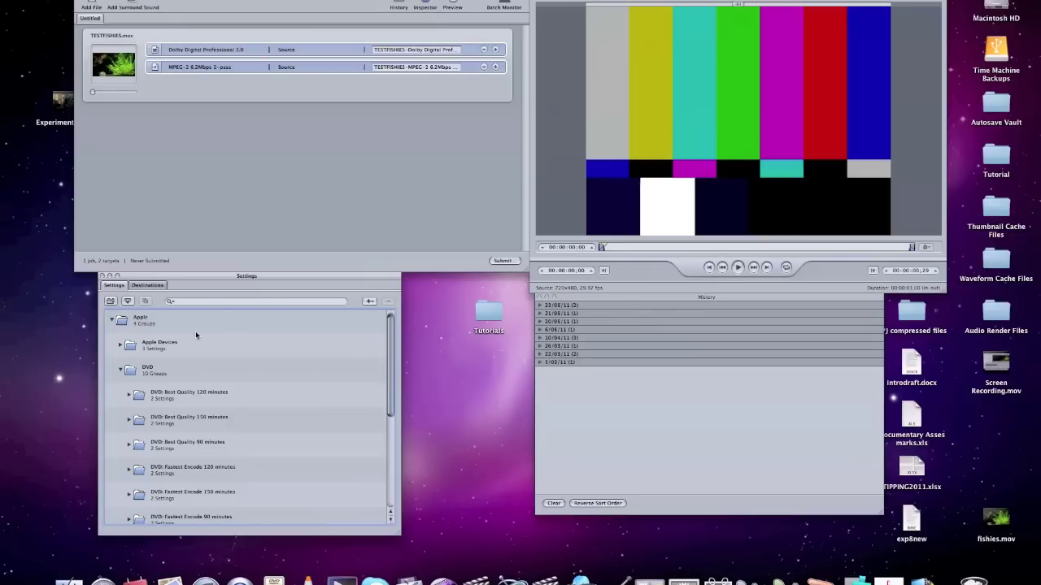
# Step: Set the Desktop destination on both the Dolby Digital and MPEG-2 6.2Mbps targets
pyautogui.click(149, 285)
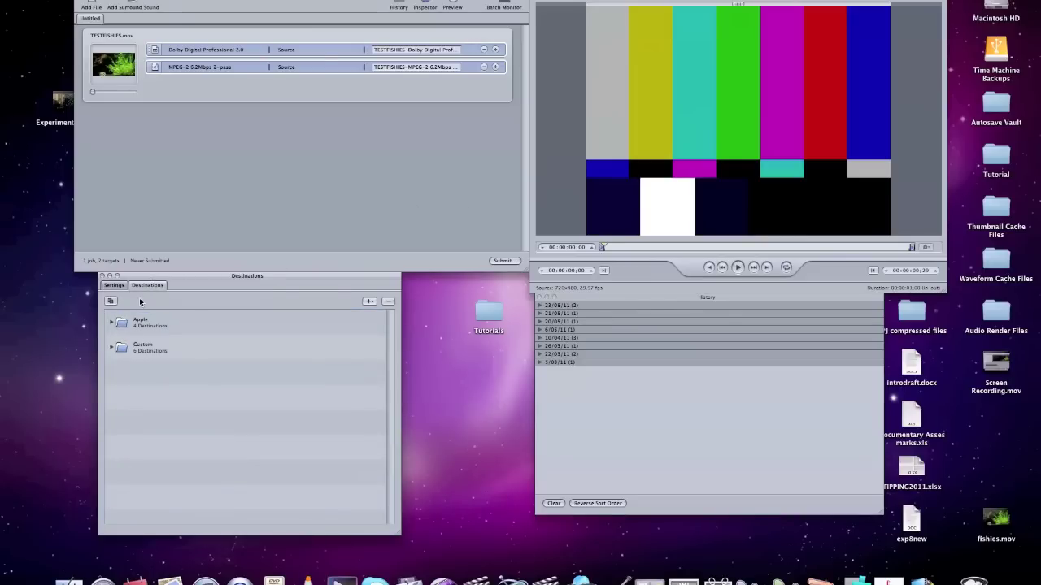
pyautogui.click(112, 323)
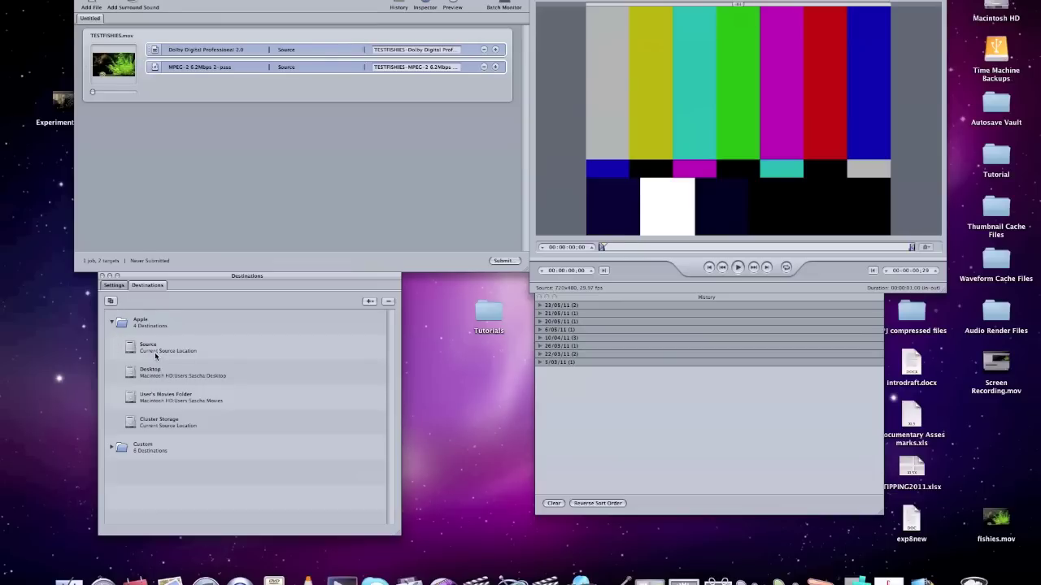
pyautogui.moveTo(152, 371); pyautogui.dragTo(309, 50)
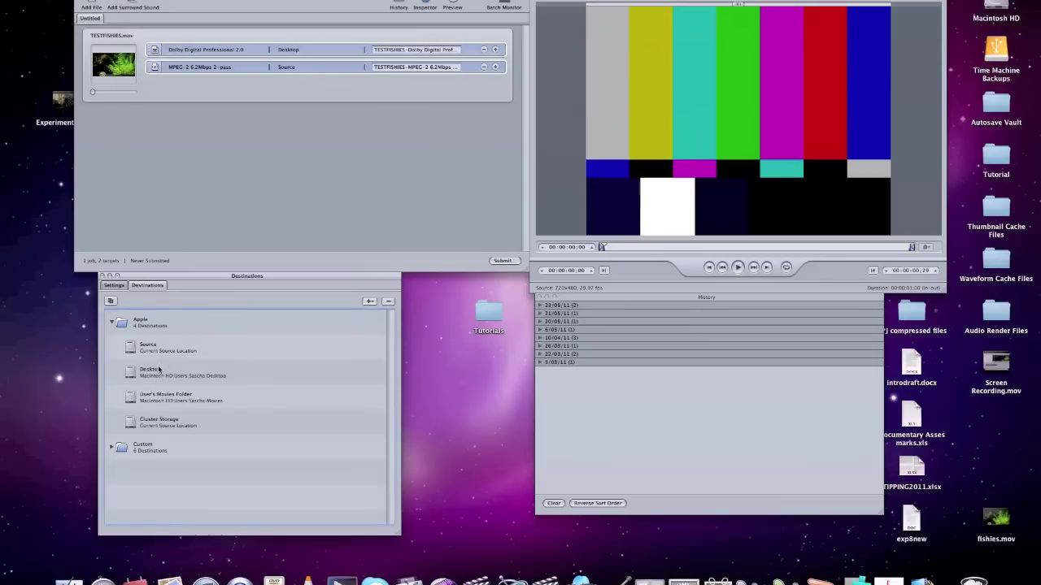
pyautogui.moveTo(149, 372); pyautogui.dragTo(283, 66)
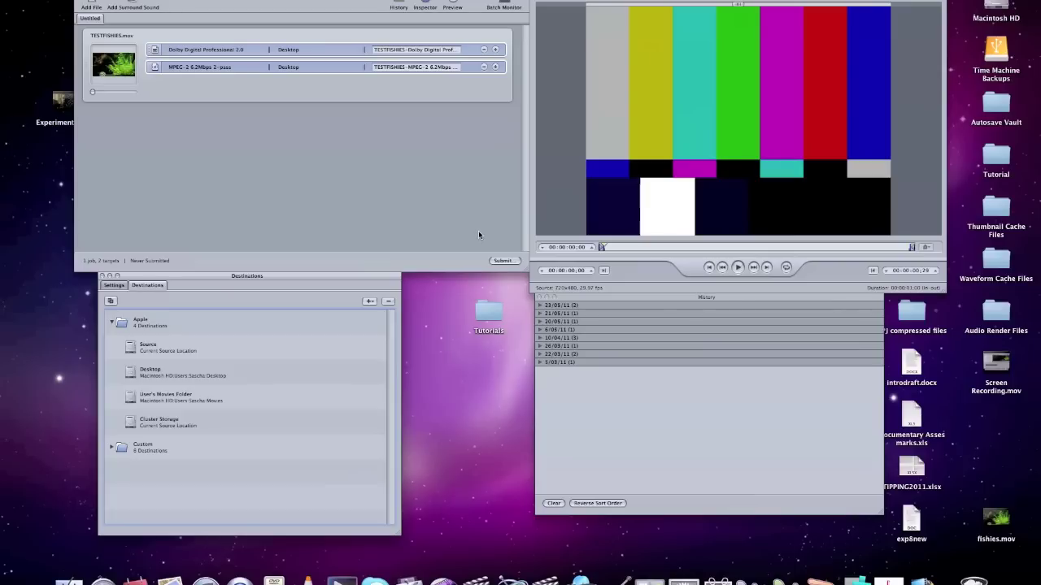
# Step: Submit the batch to This Computer with High priority
pyautogui.click(506, 260)
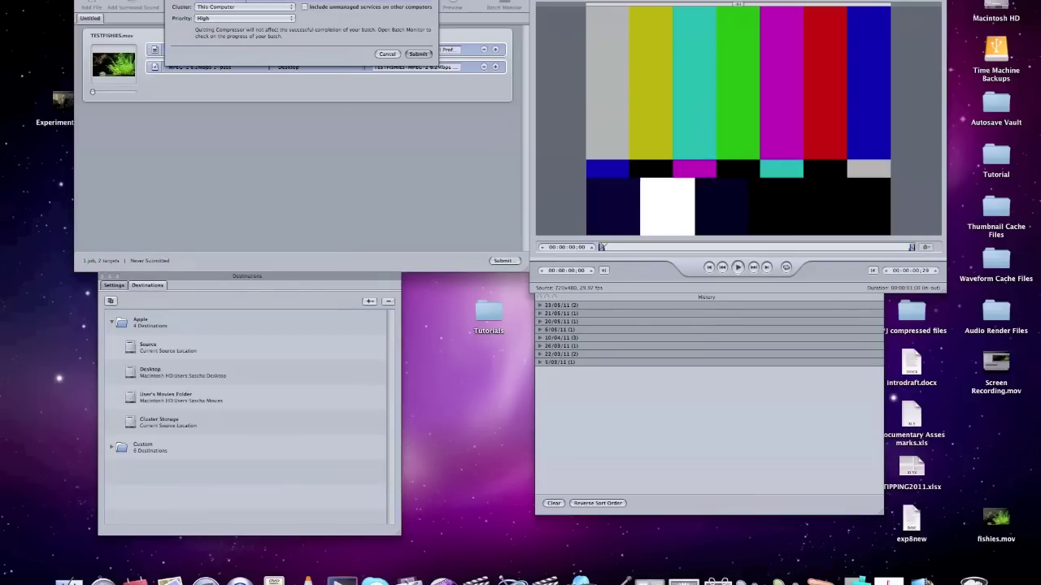
pyautogui.click(418, 53)
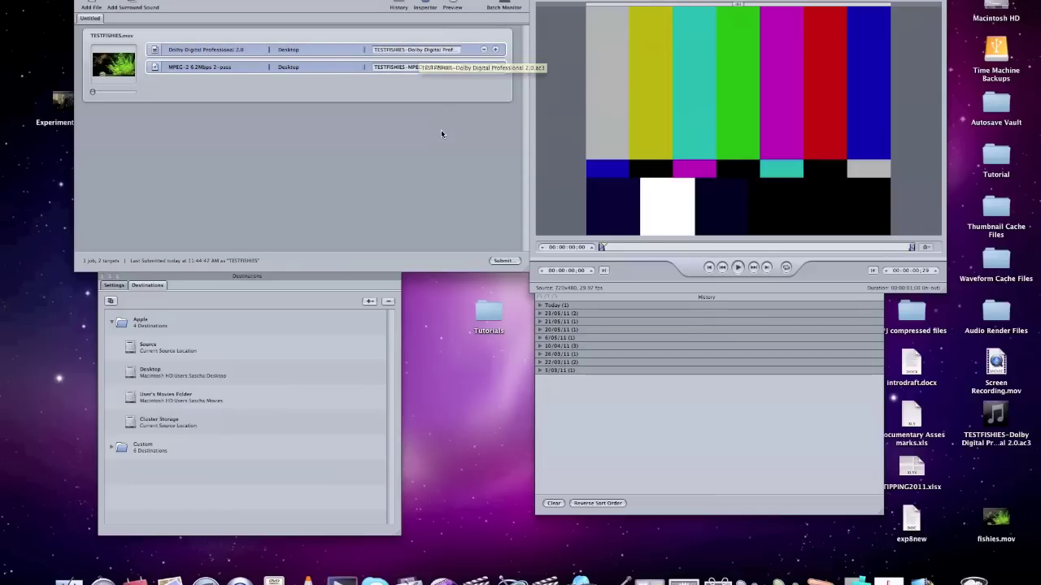
# Step: Open Batch Monitor and select This Computer to view the running TESTFISHIES batch
pyautogui.click(504, 7)
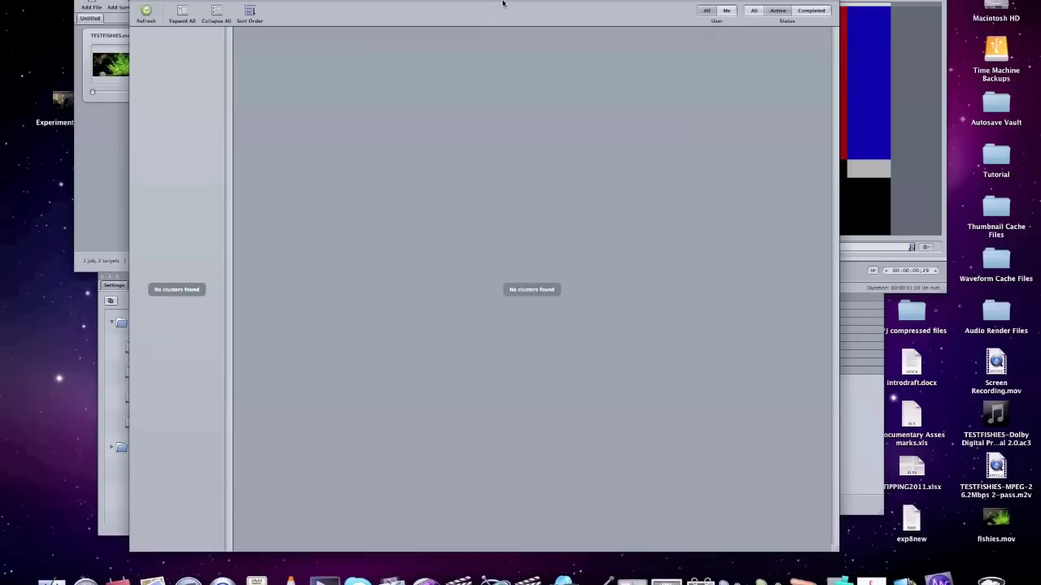
pyautogui.moveTo(461, 2); pyautogui.dragTo(462, 0)
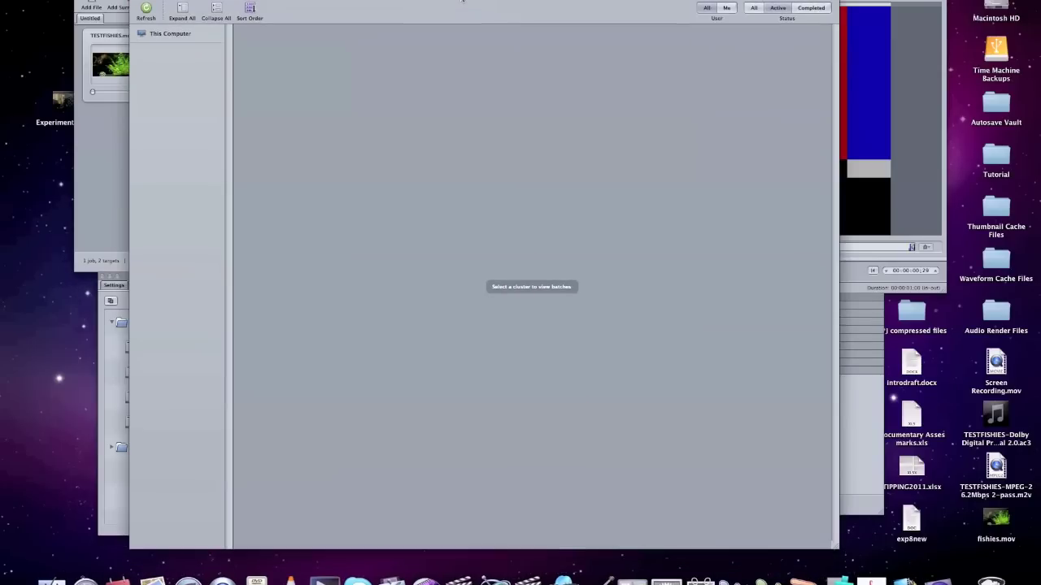
pyautogui.click(169, 36)
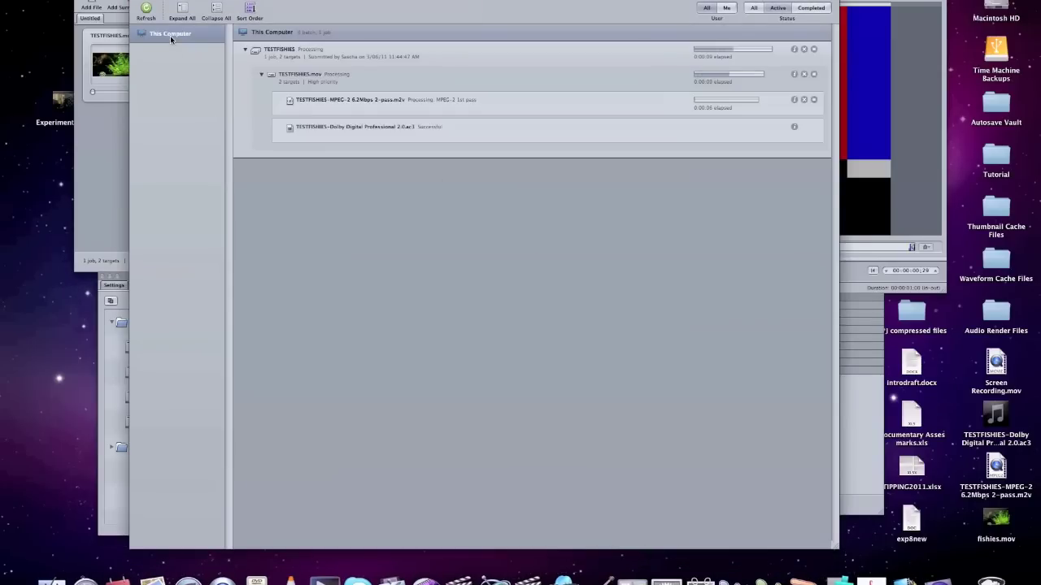